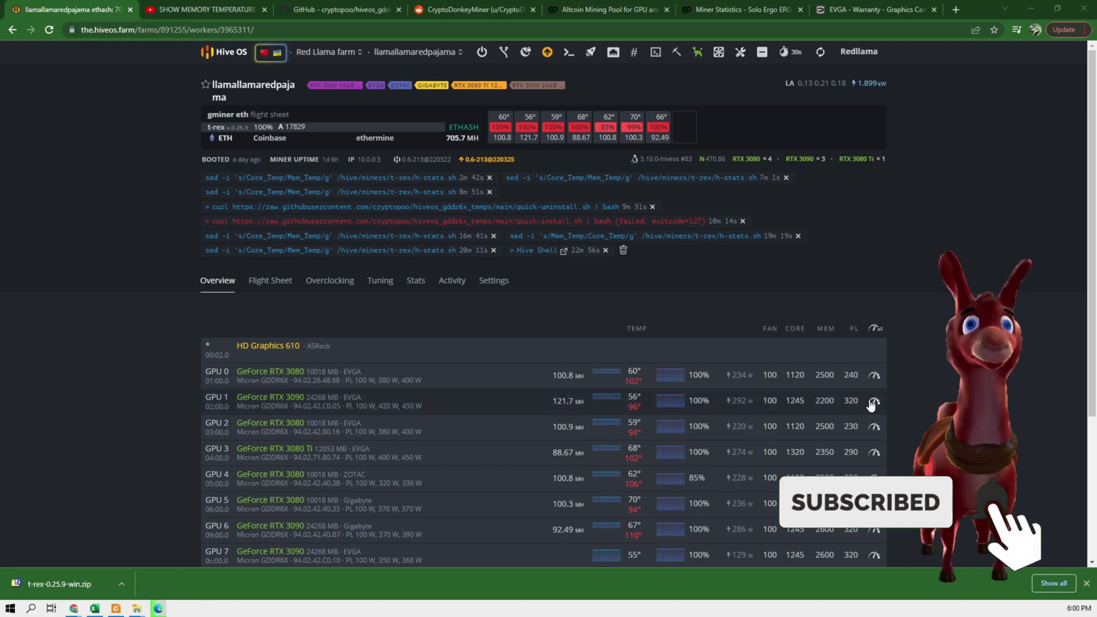
- Check each GPU's memory temperature, then switch to the 'SHOW MEMORY TEMPERATURE IN HIVEOS UI' YouTube video
scroll(871, 405, "down", 1)
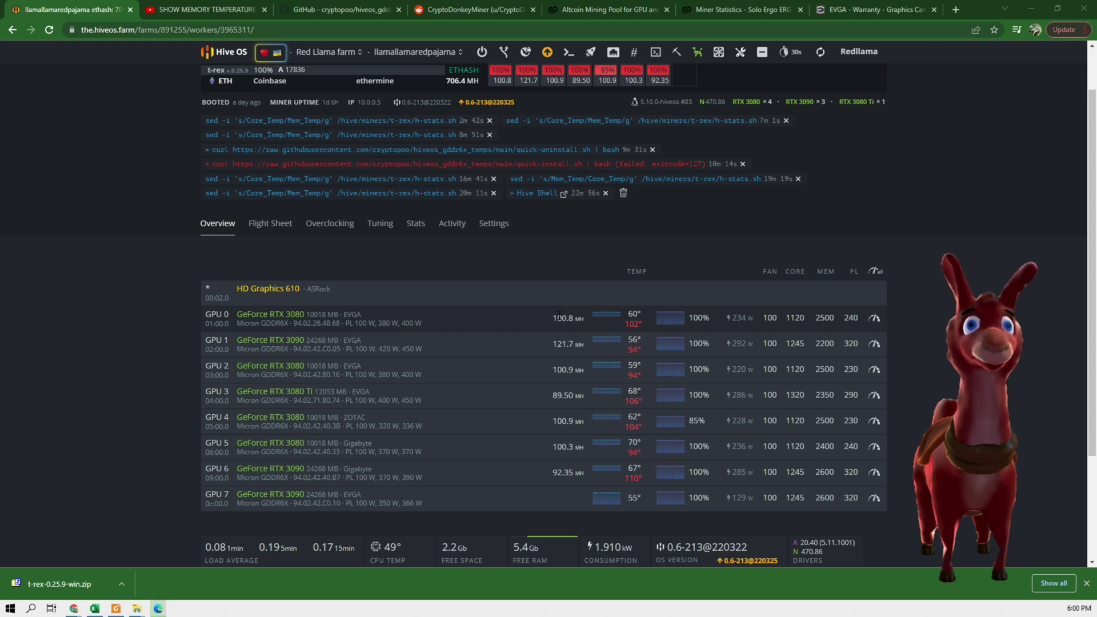
mouse_move(636, 316)
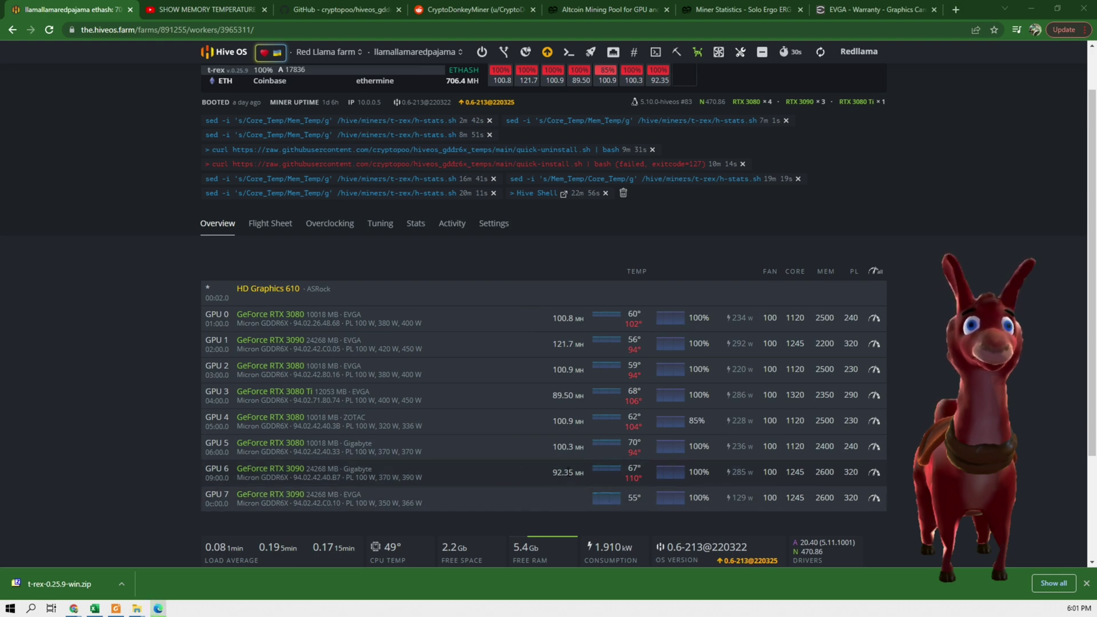
mouse_move(627, 478)
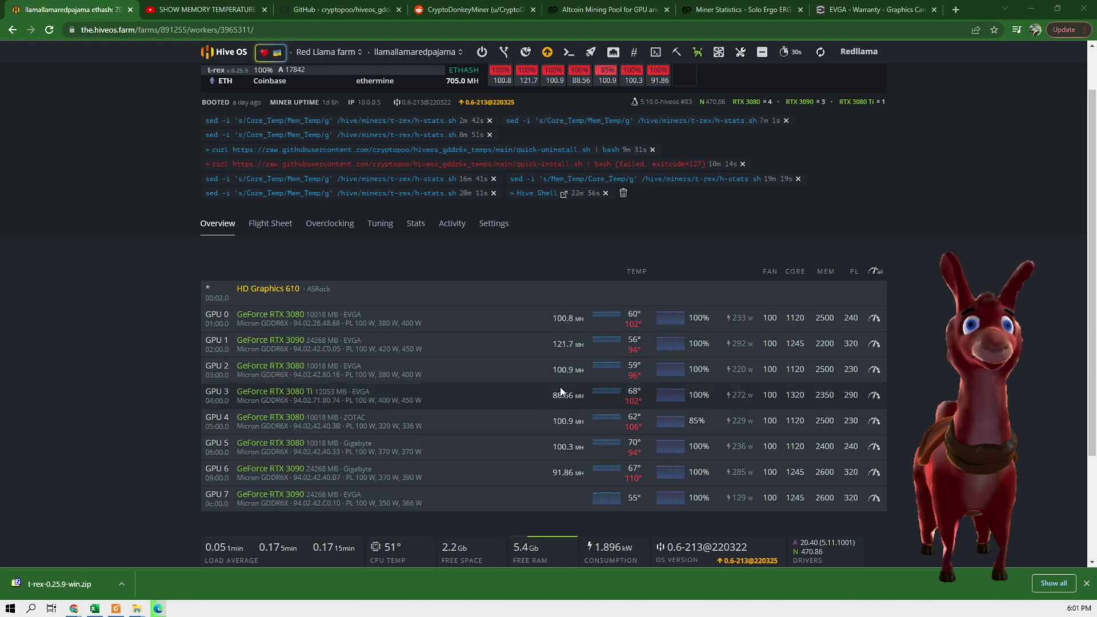
left_click(195, 8)
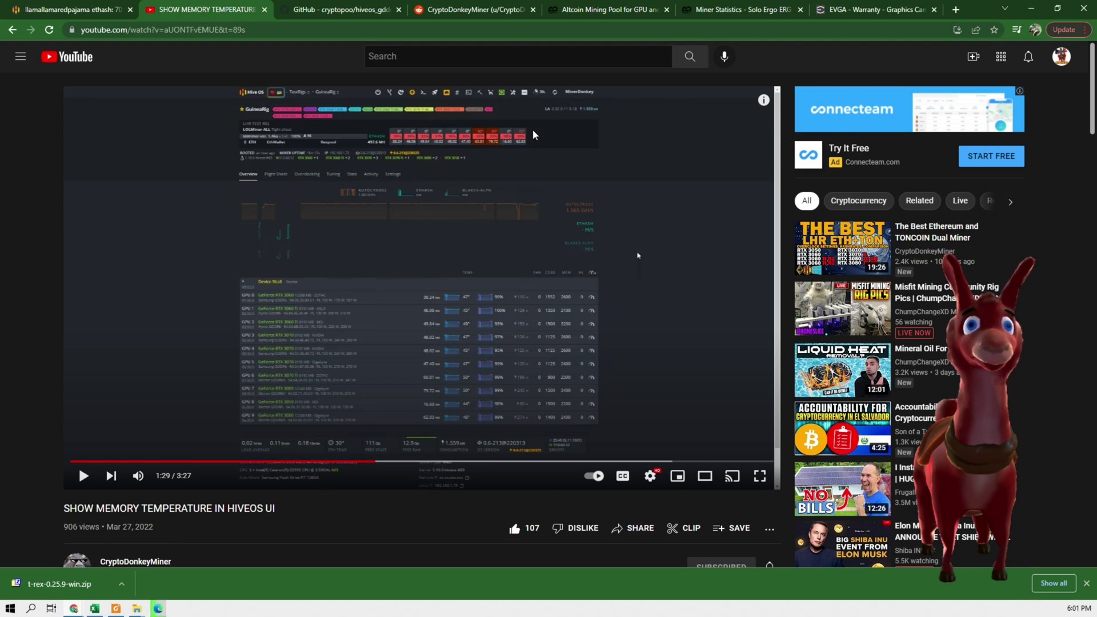
- Return to the Hive OS worker overview tab listing GPU core and memory temperatures
left_click(91, 8)
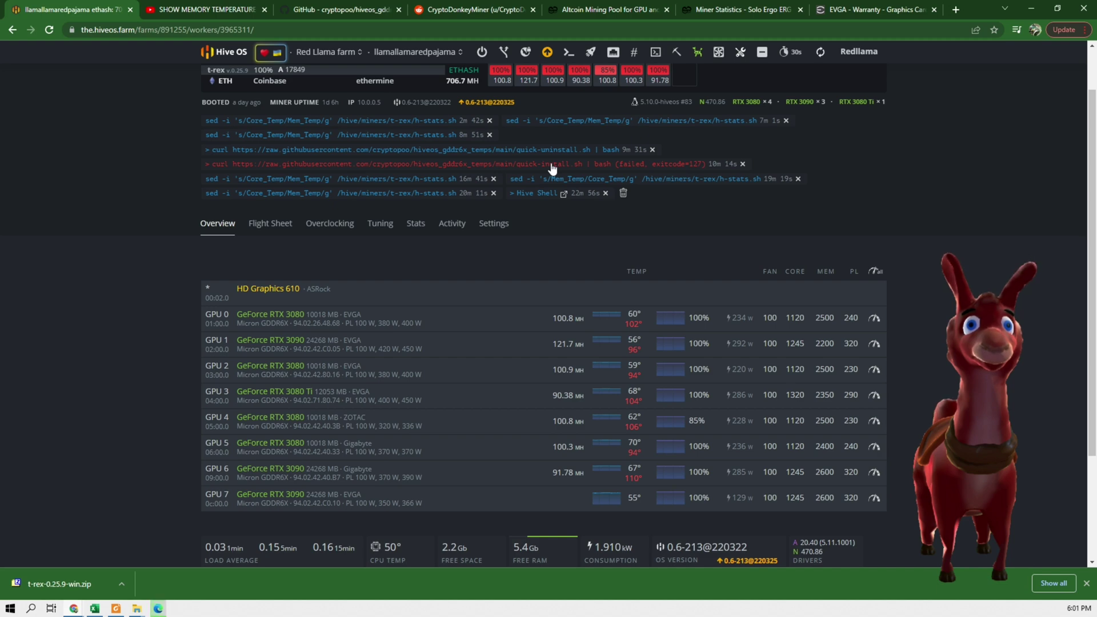
scroll(711, 372, "up", 1)
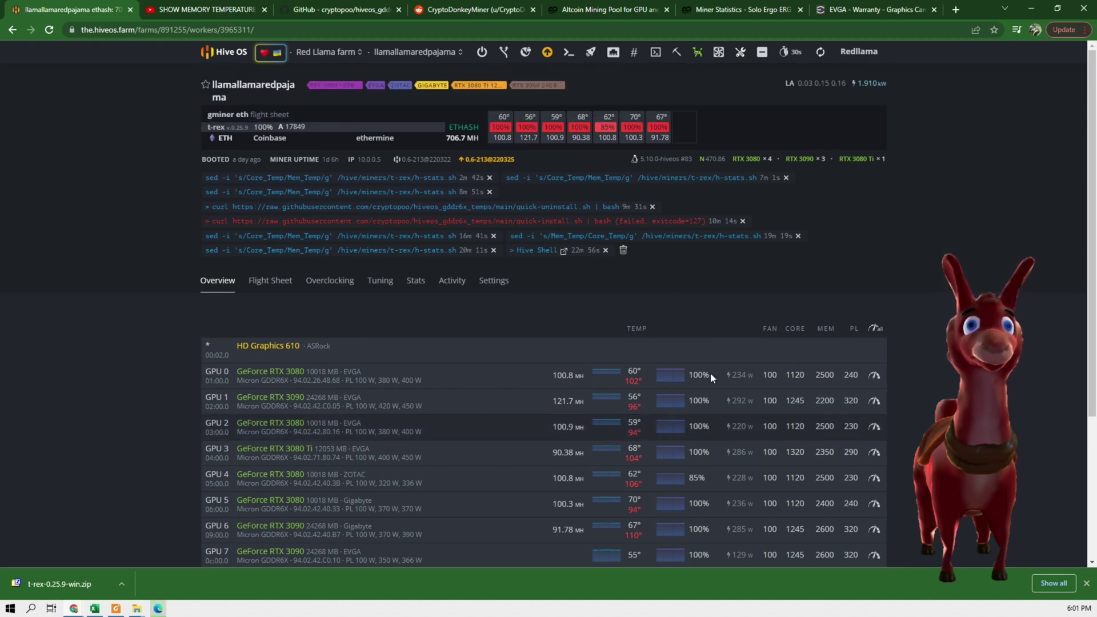
left_click(323, 11)
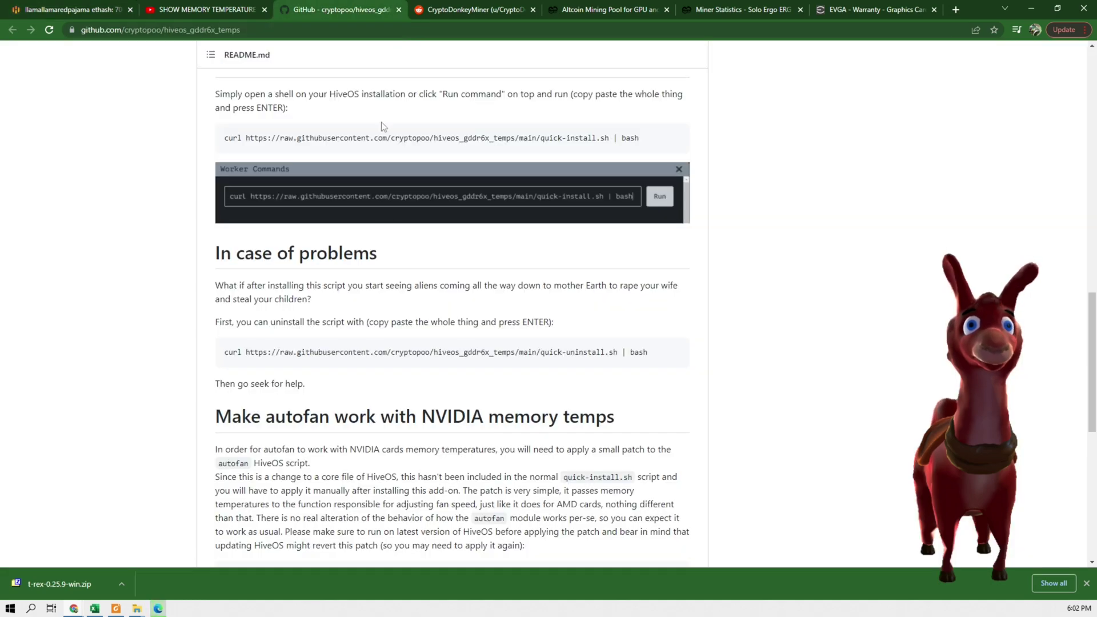
scroll(150, 346, "up", 10)
scroll(153, 350, "up", 6)
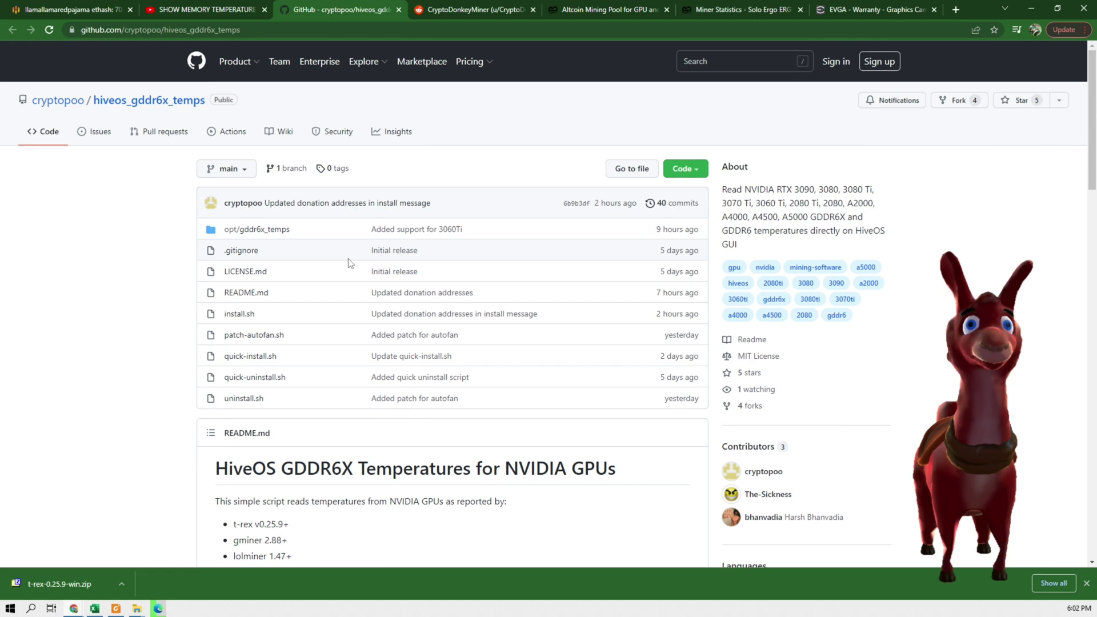
scroll(352, 256, "down", 7)
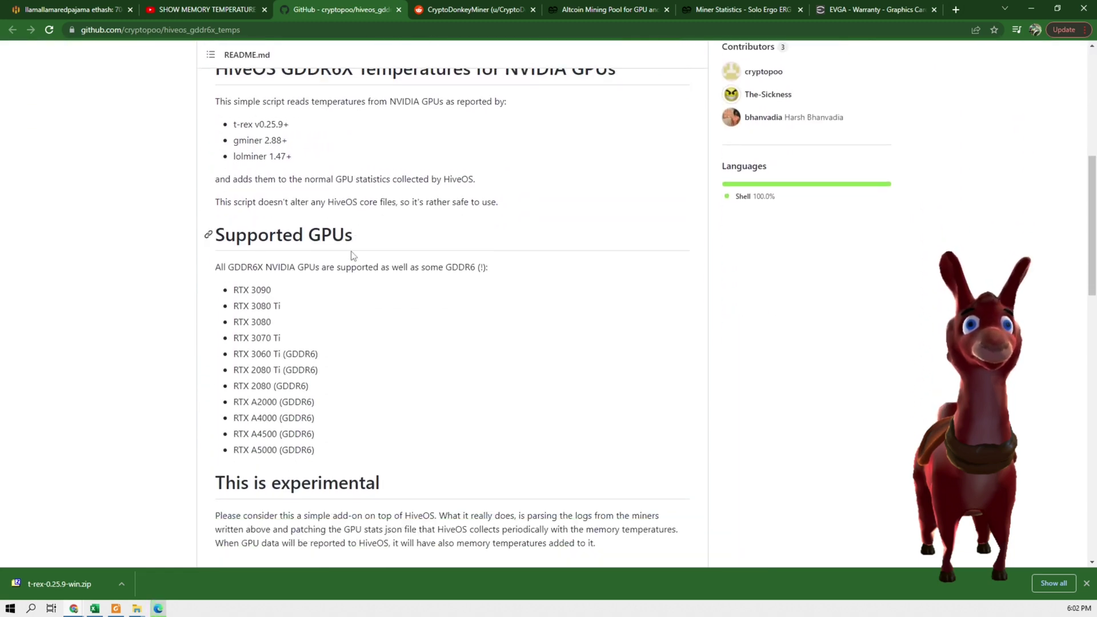
scroll(353, 255, "up", 1)
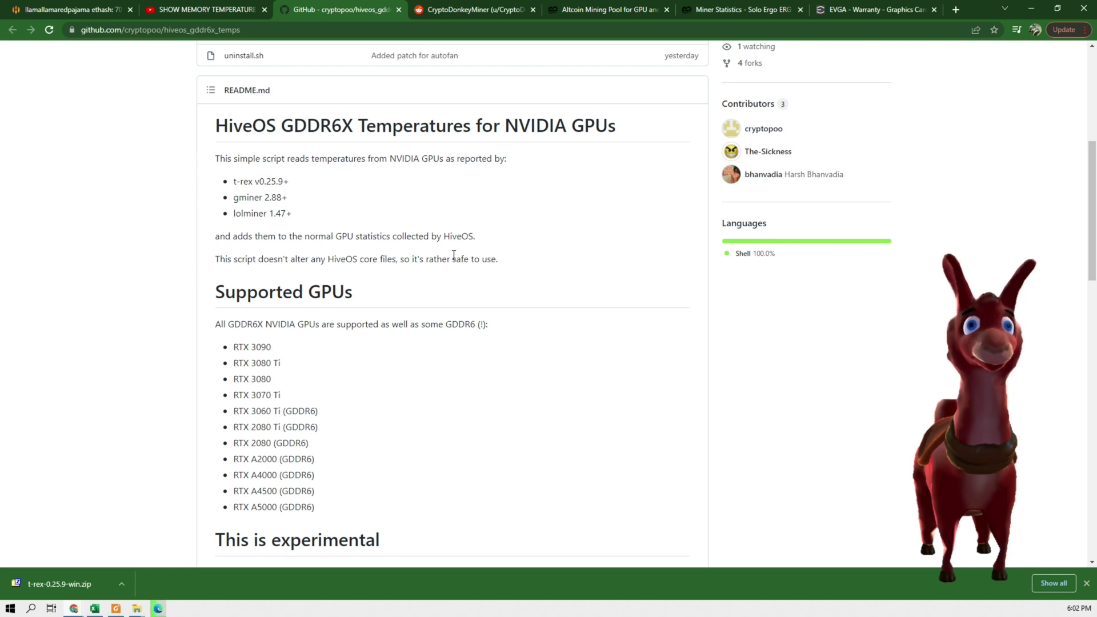
scroll(454, 256, "down", 9)
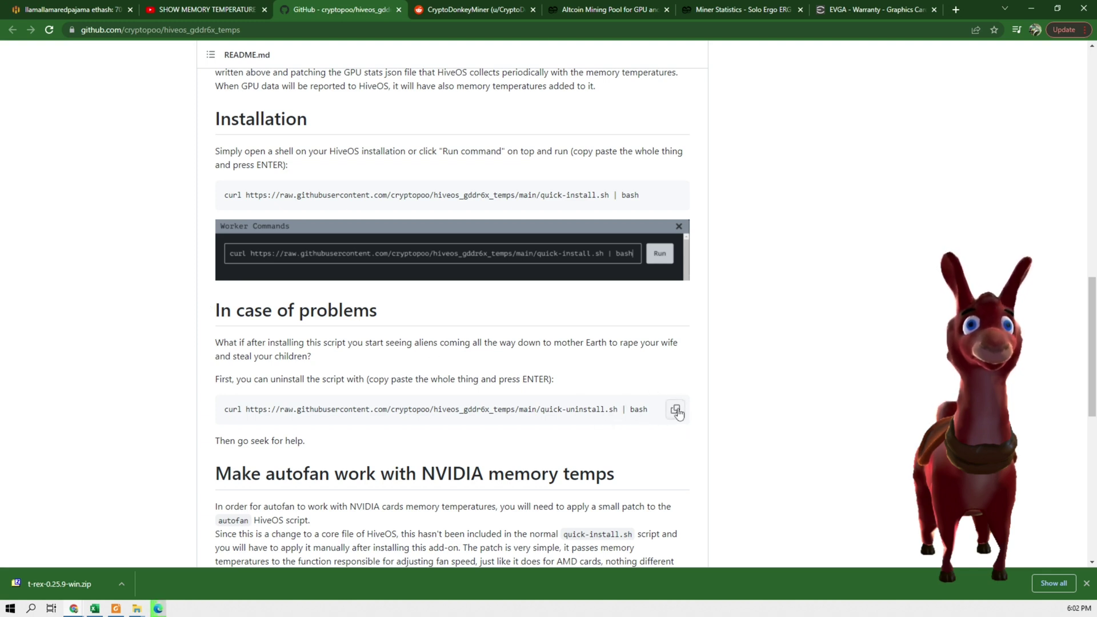
scroll(676, 412, "down", 1)
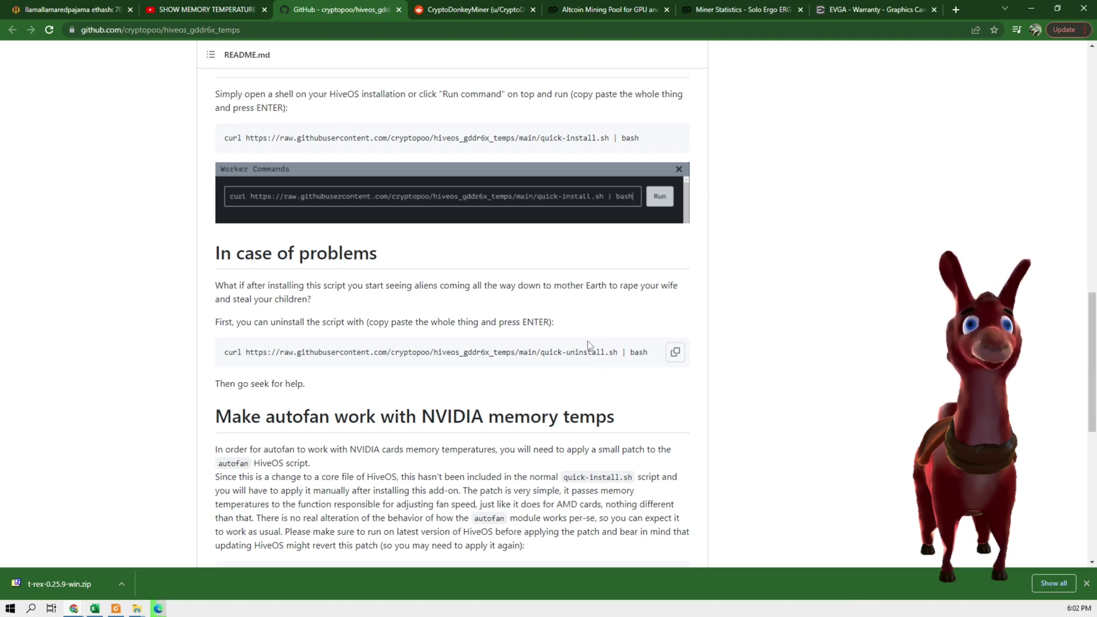
scroll(591, 352, "down", 1)
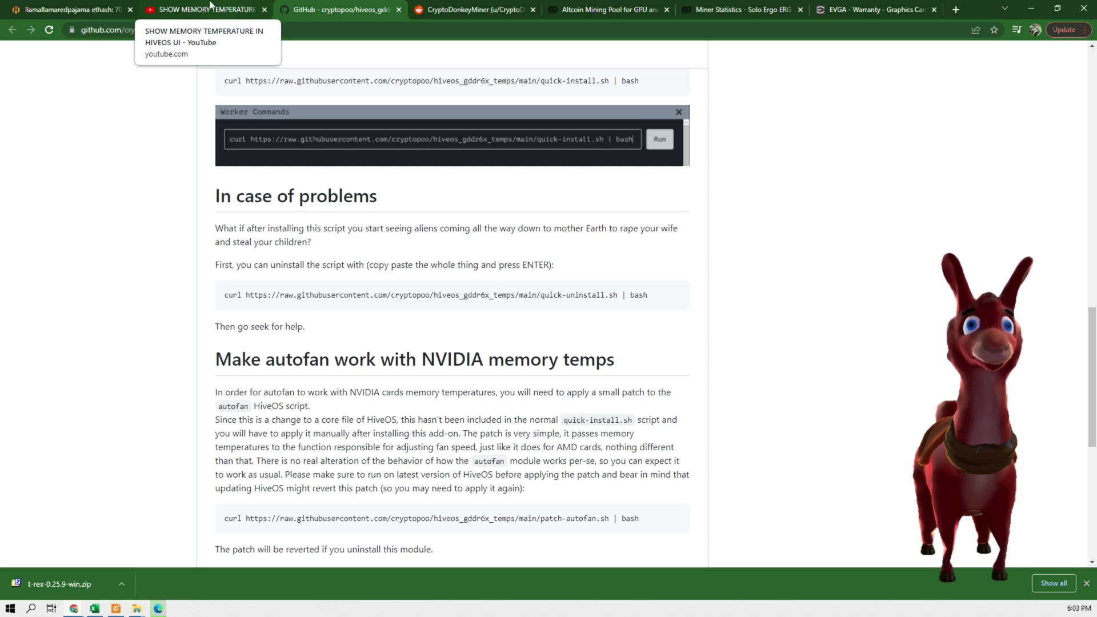
left_click(89, 9)
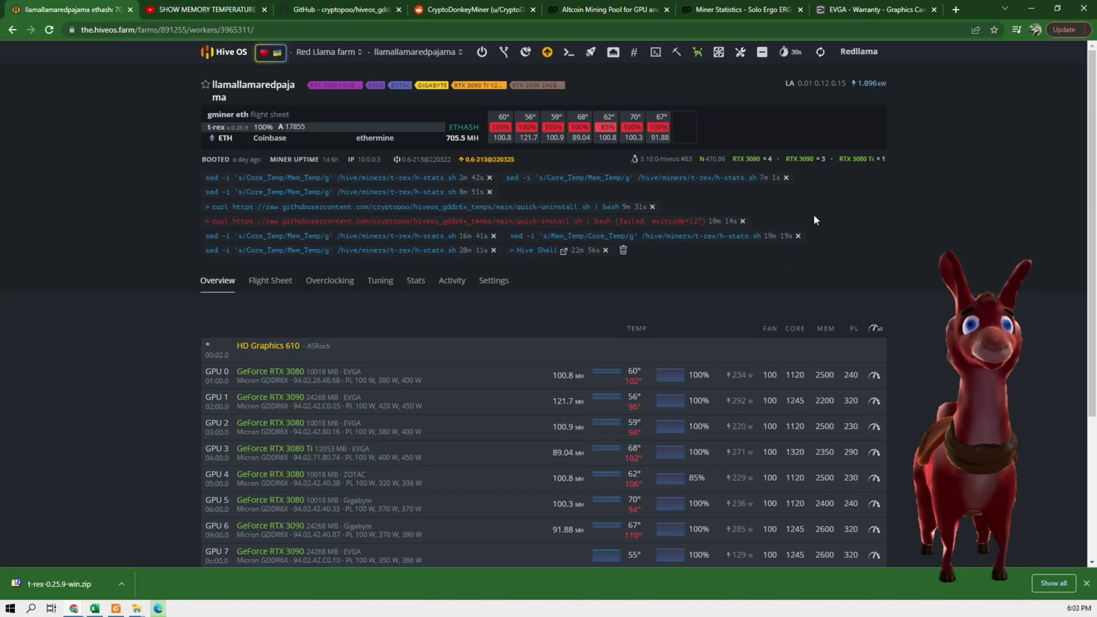
left_click(566, 53)
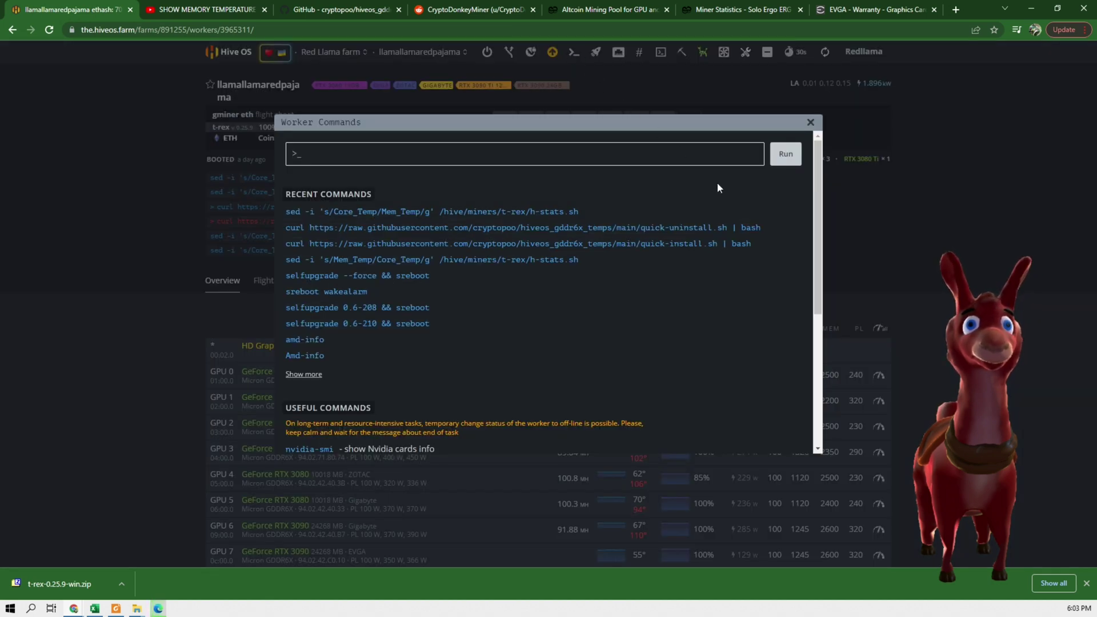
left_click(394, 229)
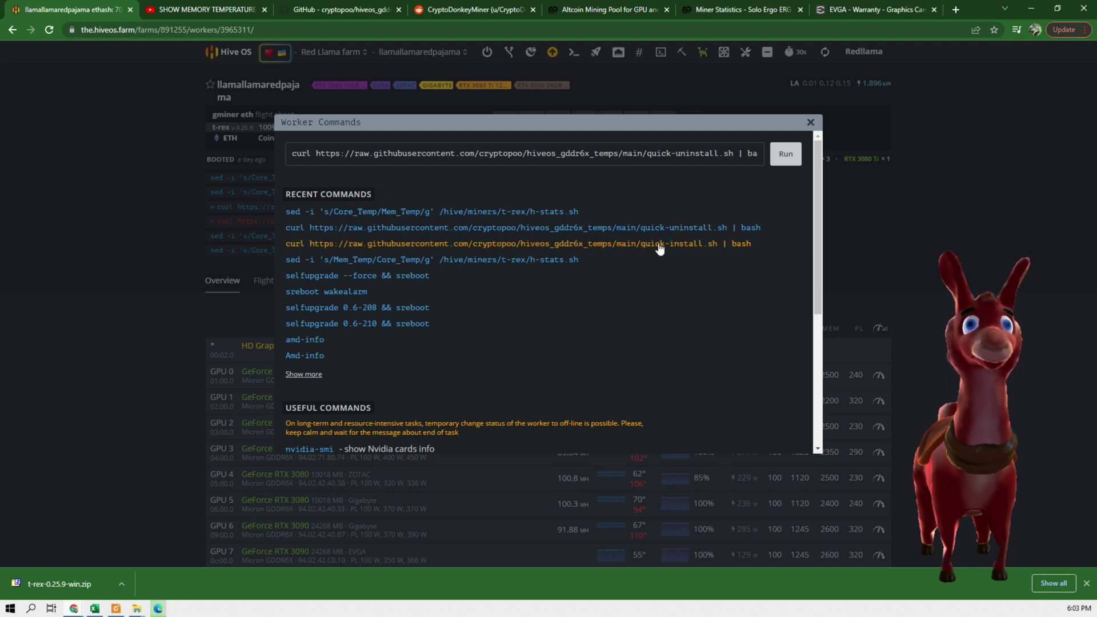
left_click(810, 121)
scroll(652, 452, "down", 2)
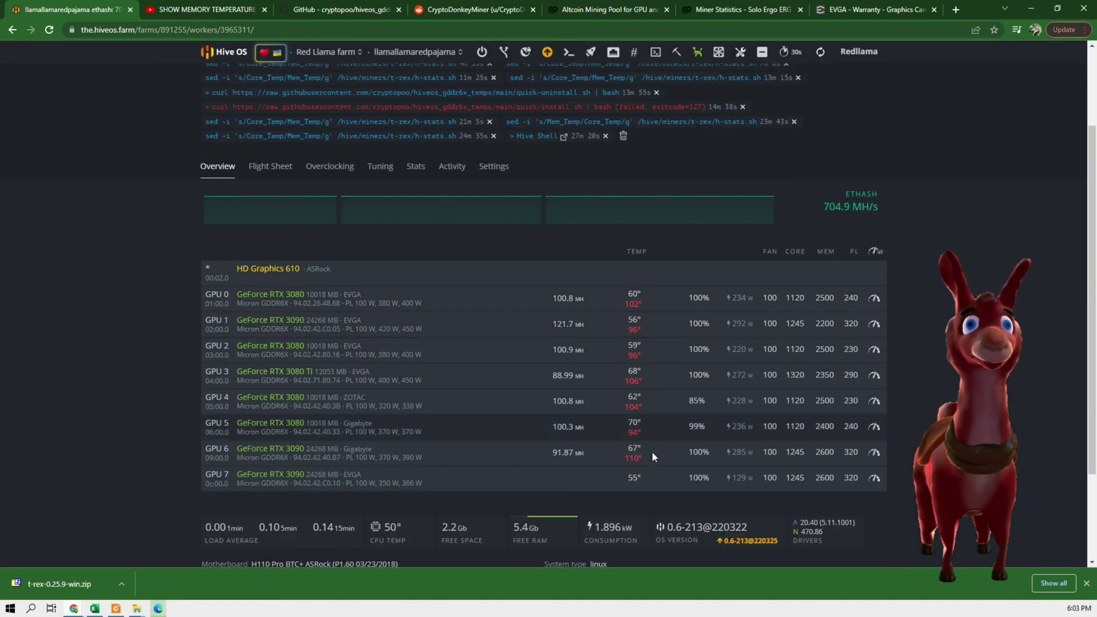
scroll(658, 361, "up", 2)
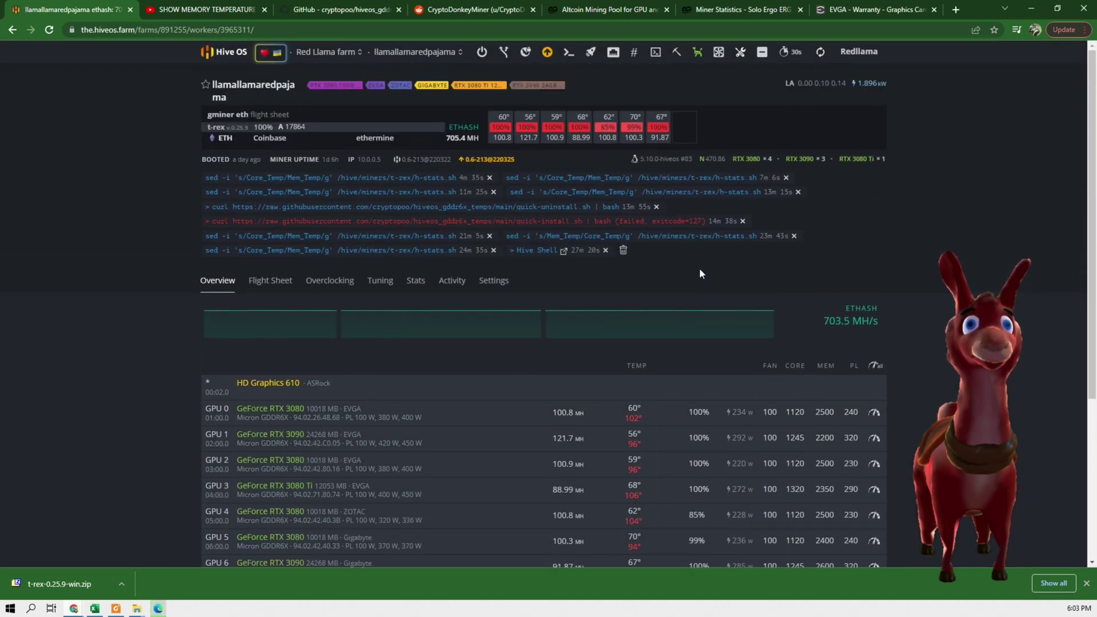
left_click(570, 52)
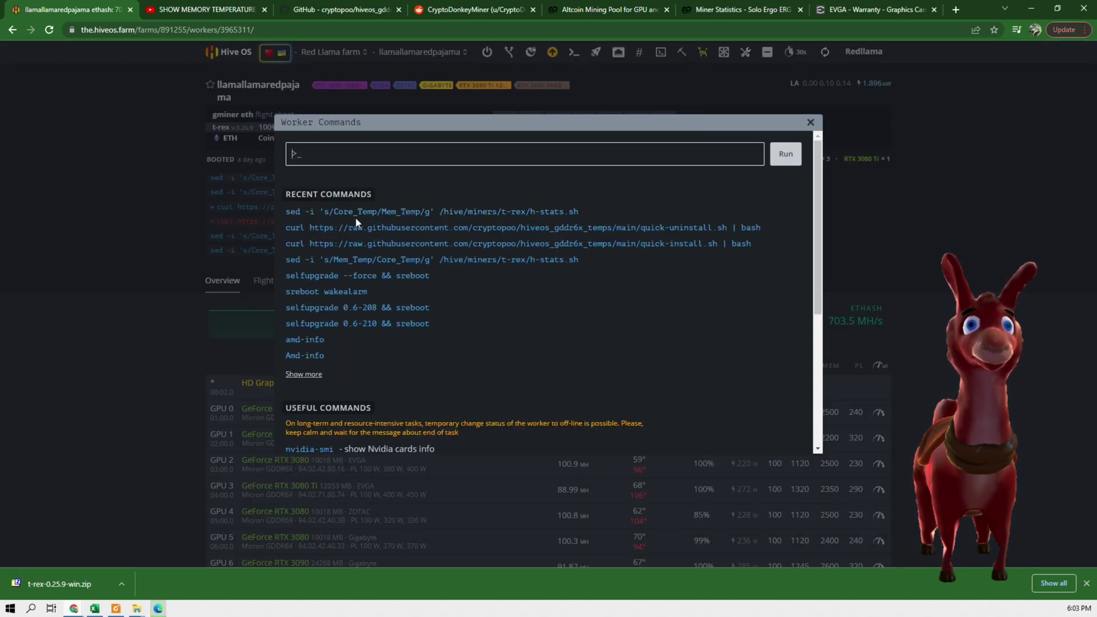
key("Escape")
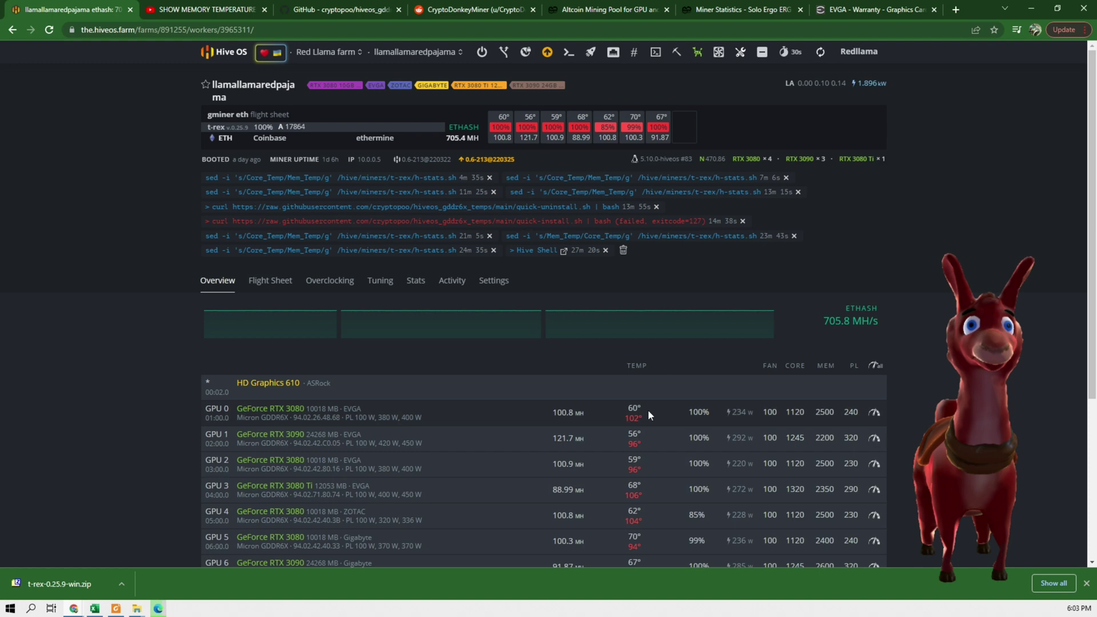
scroll(648, 410, "down", 1)
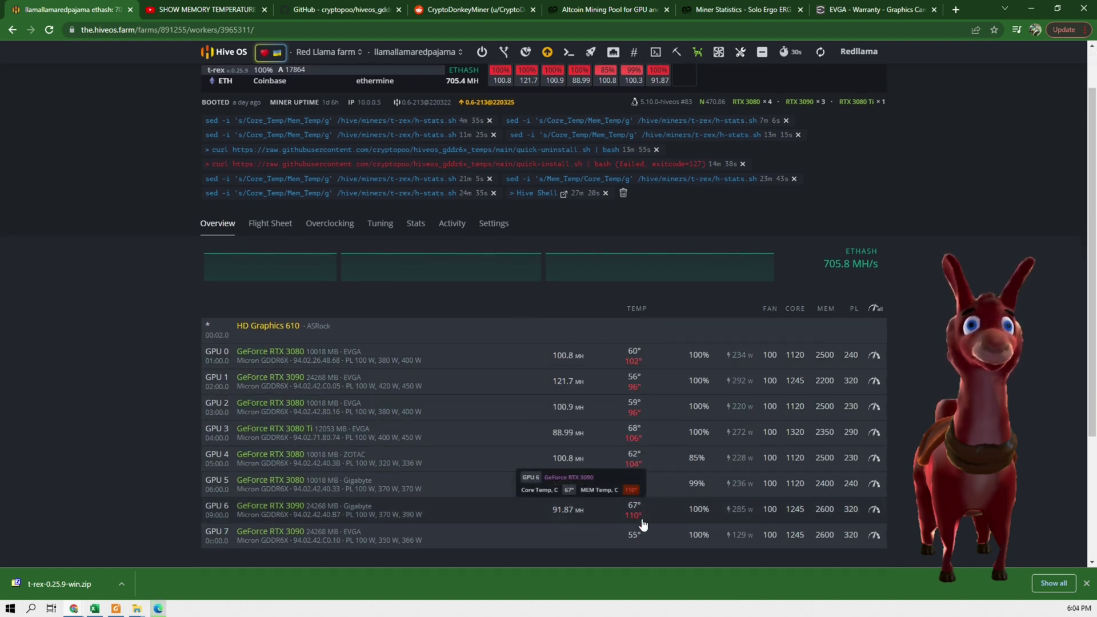
scroll(752, 286, "up", 1)
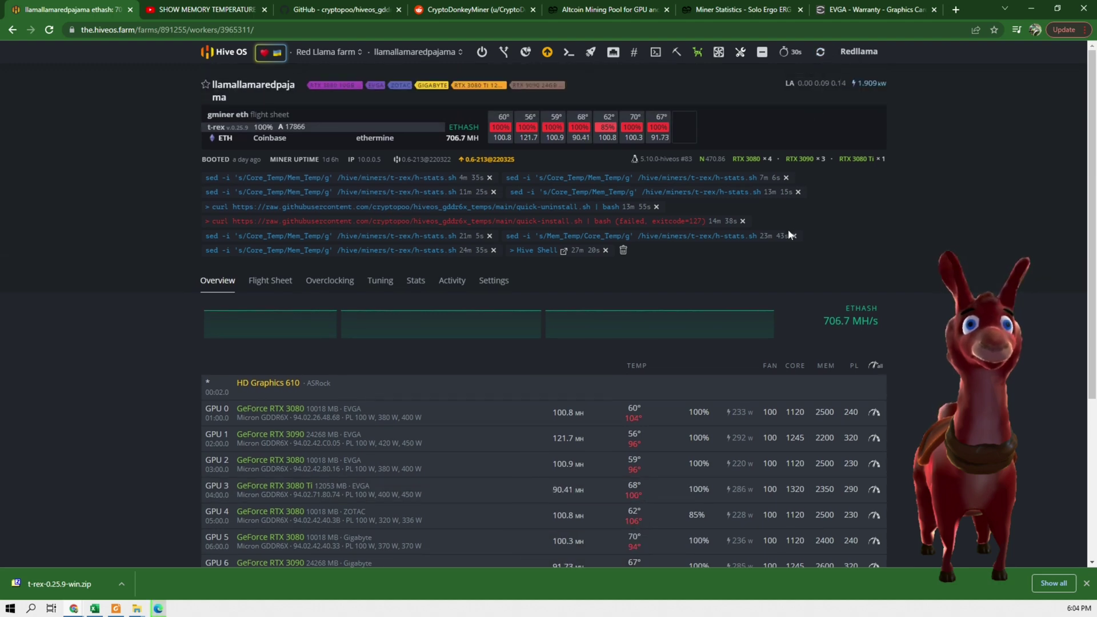
scroll(651, 319, "down", 2)
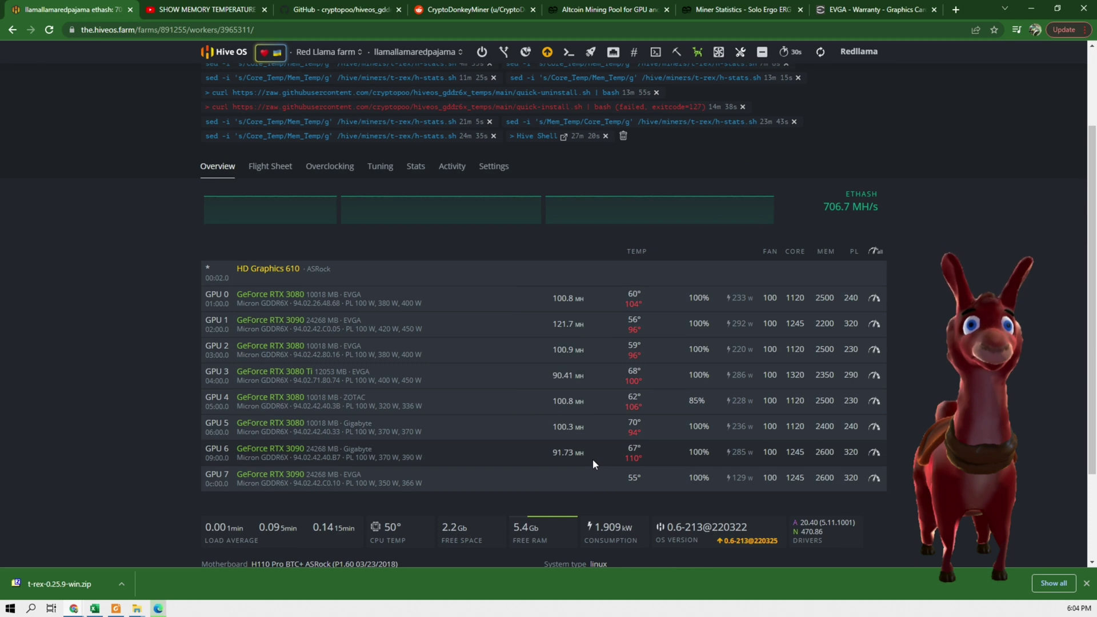
mouse_move(629, 406)
scroll(629, 405, "up", 1)
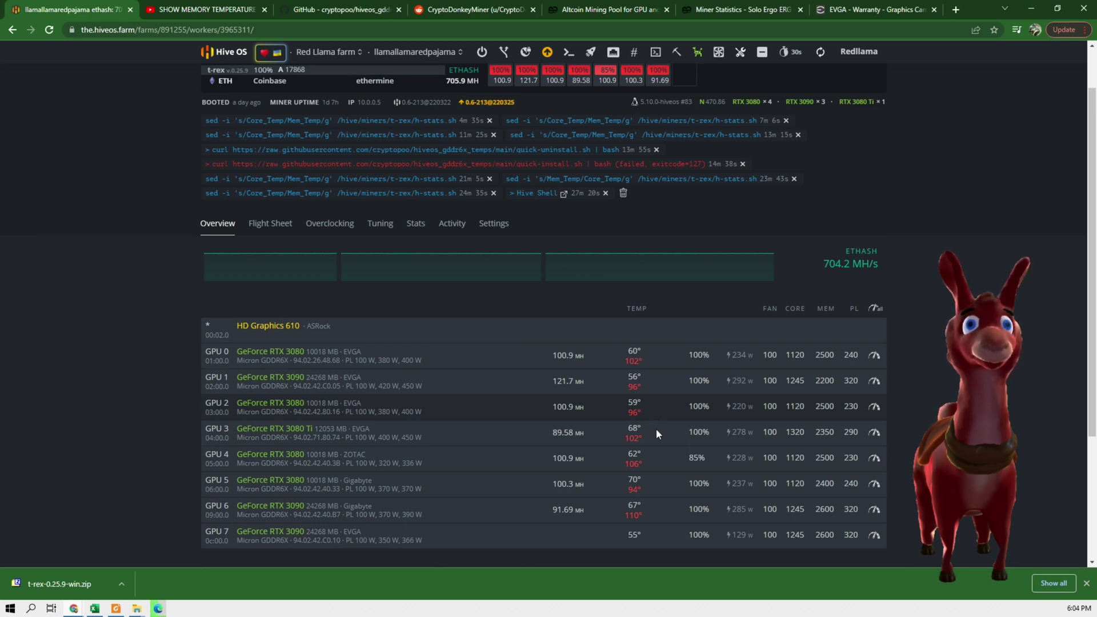
mouse_move(627, 430)
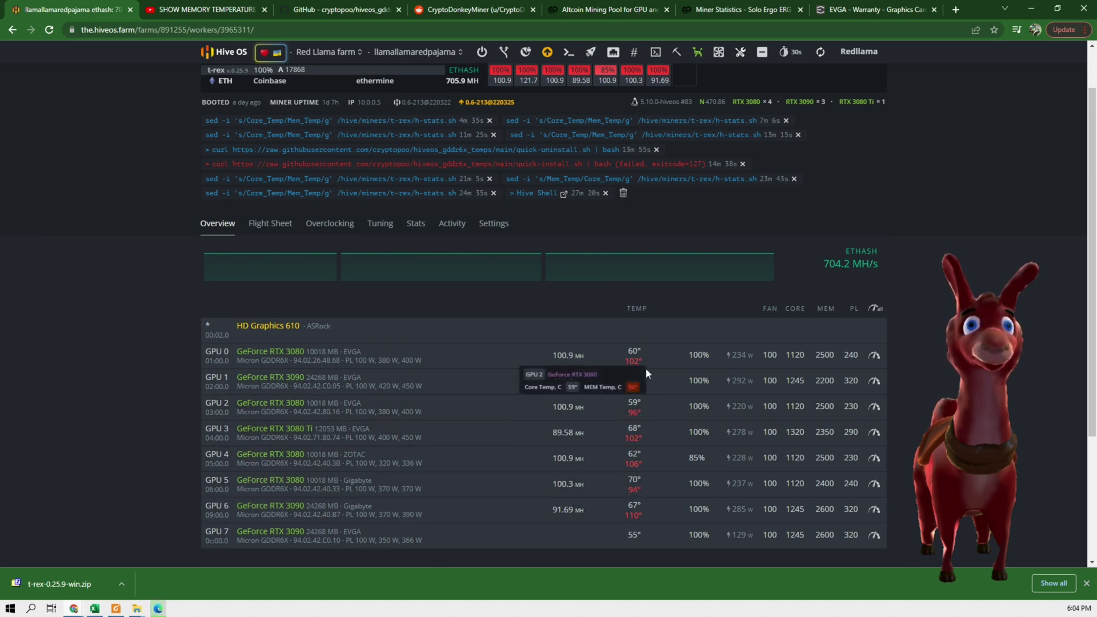
scroll(645, 369, "up", 1)
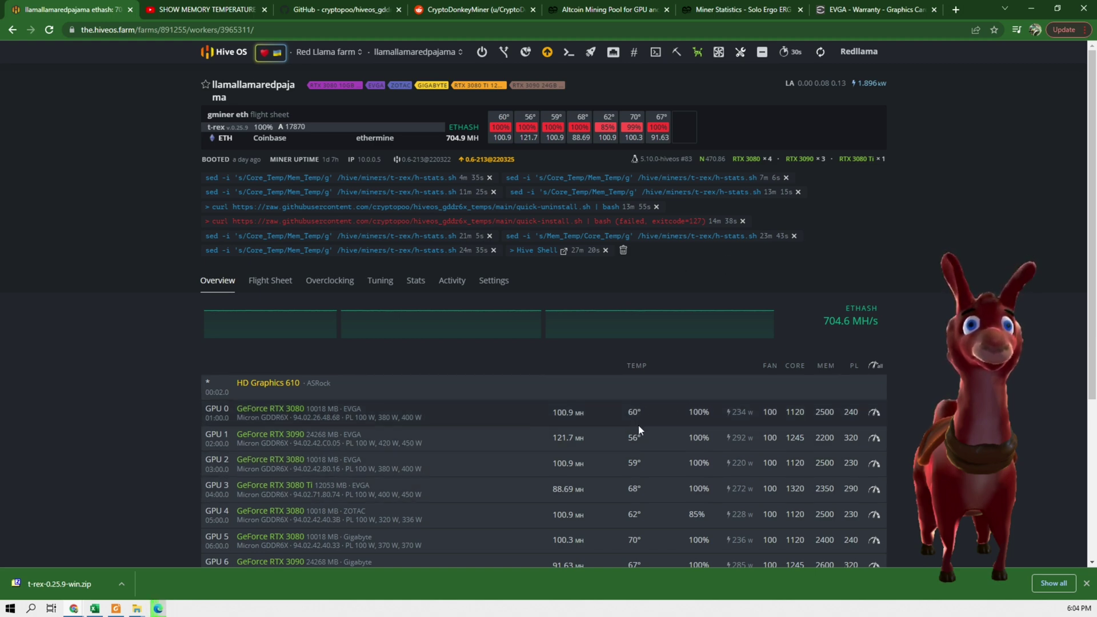
- Rerun the recent sed command replacing Core_Temp with Mem_Temp on the worker and refresh its stats
left_click(564, 54)
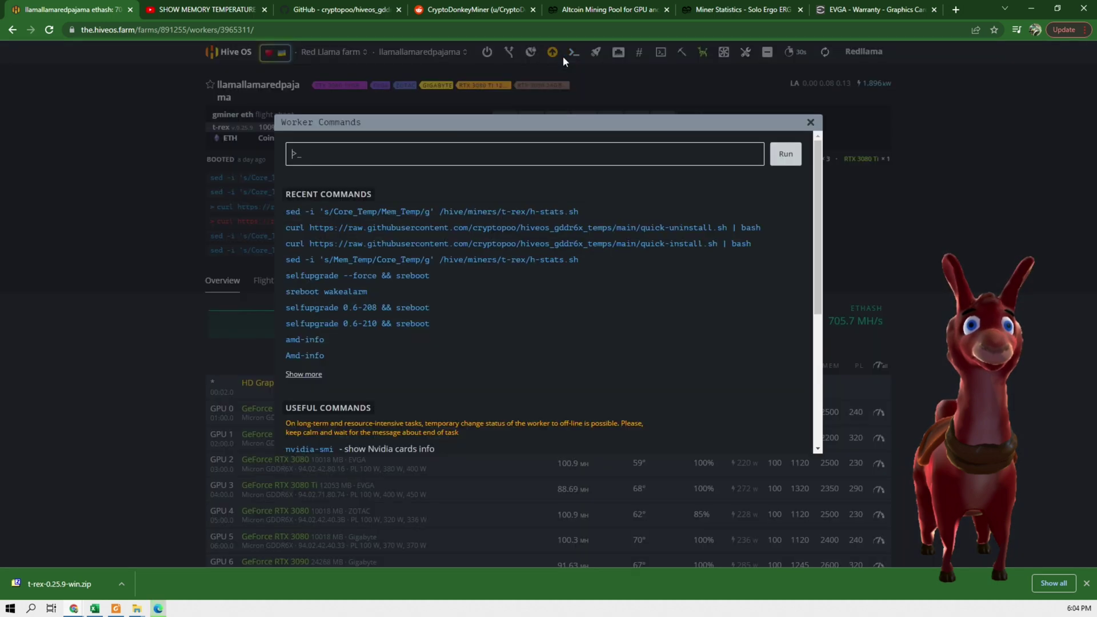
left_click(383, 217)
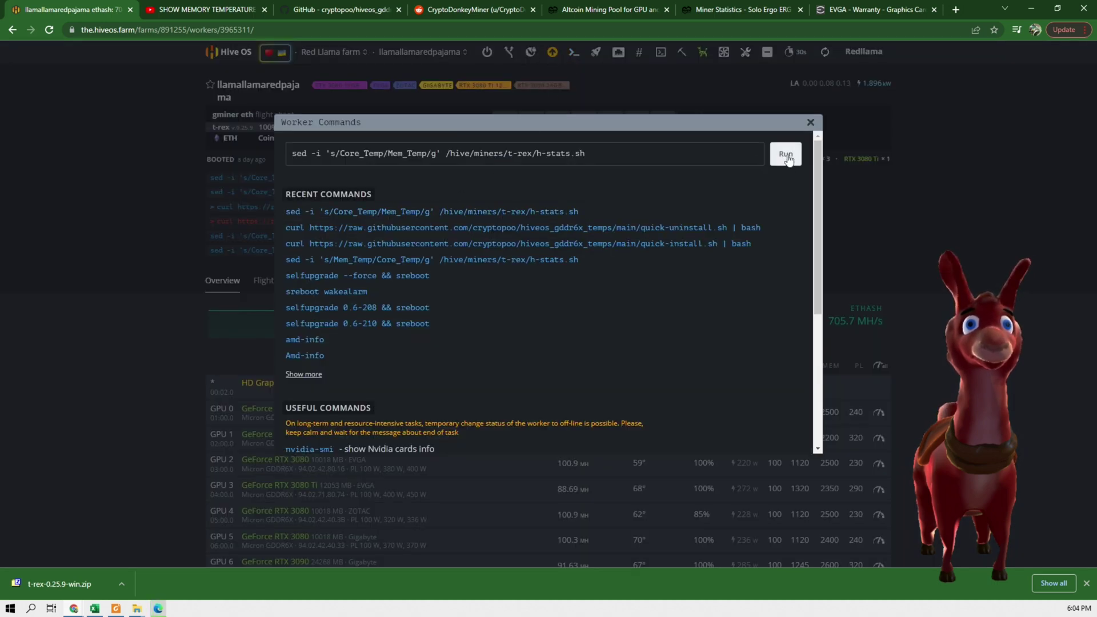
left_click(784, 153)
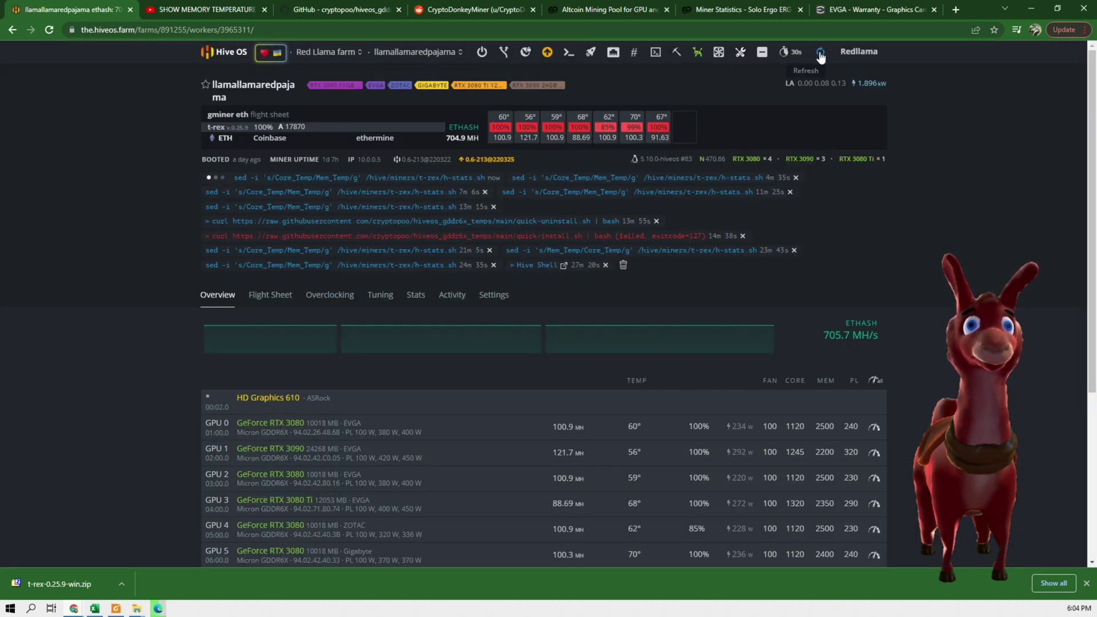
left_click(821, 55)
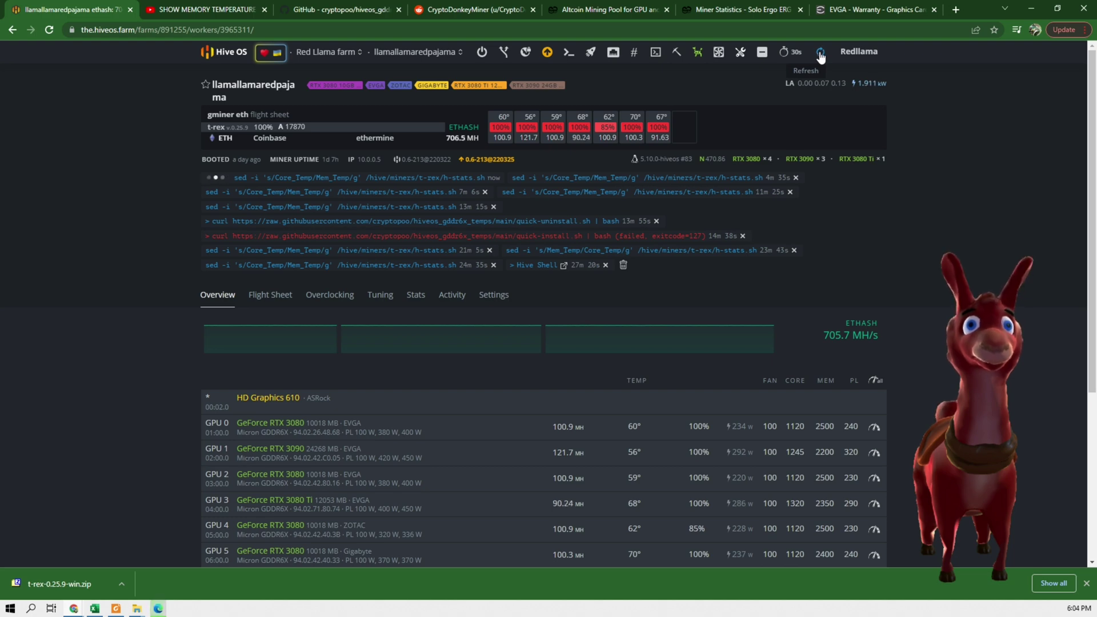
- Reload the worker page until red memory temperatures, such as 102°, show beneath each GPU
key("F5")
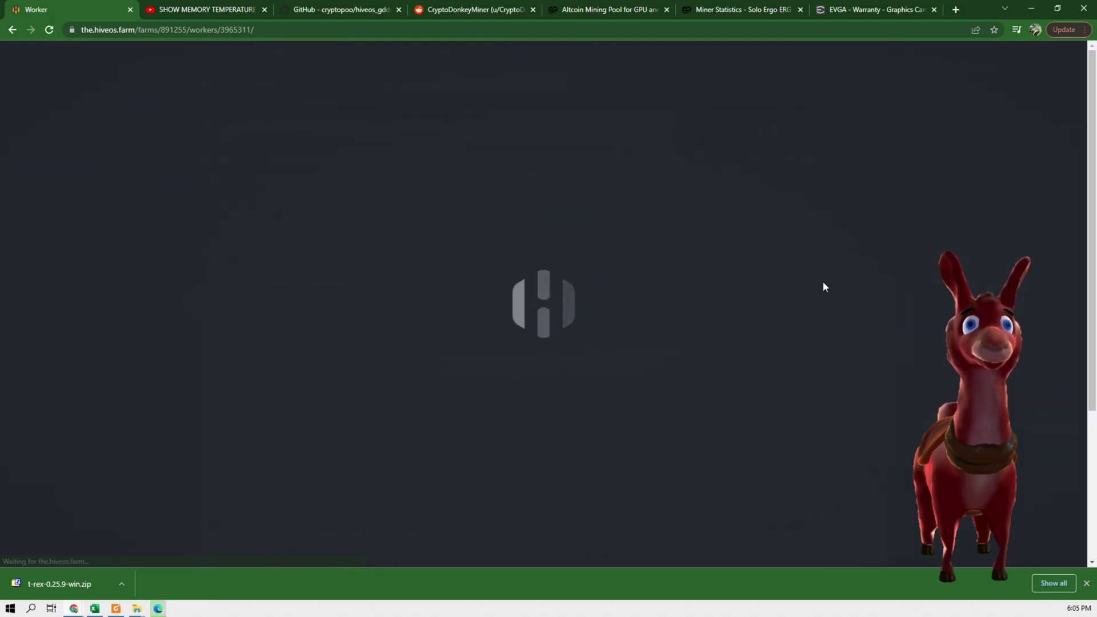
key("F5")
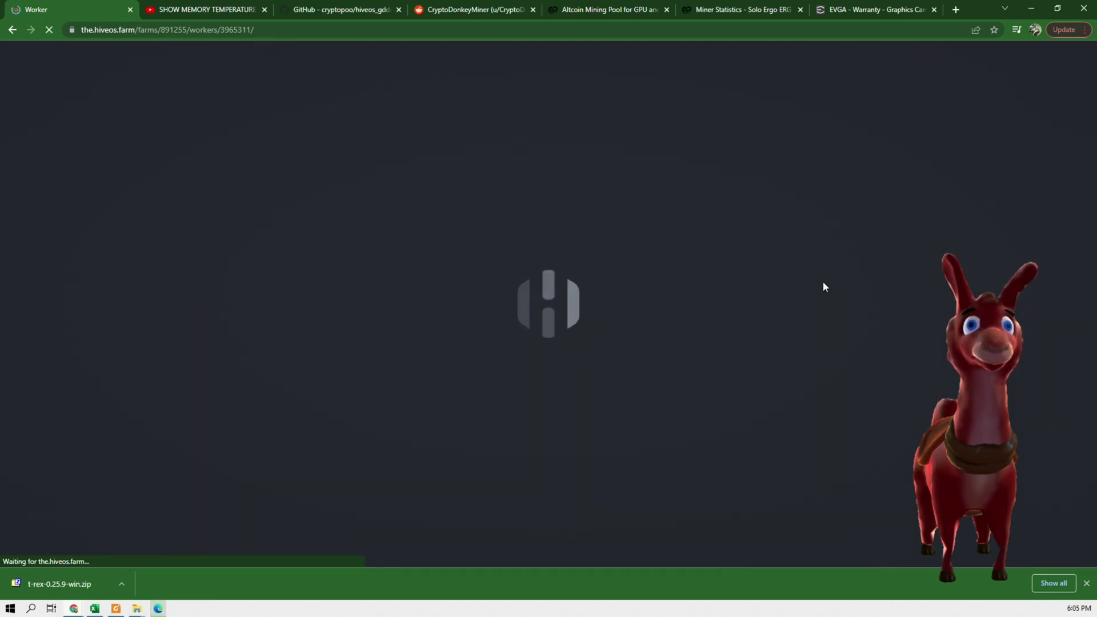
key("F5")
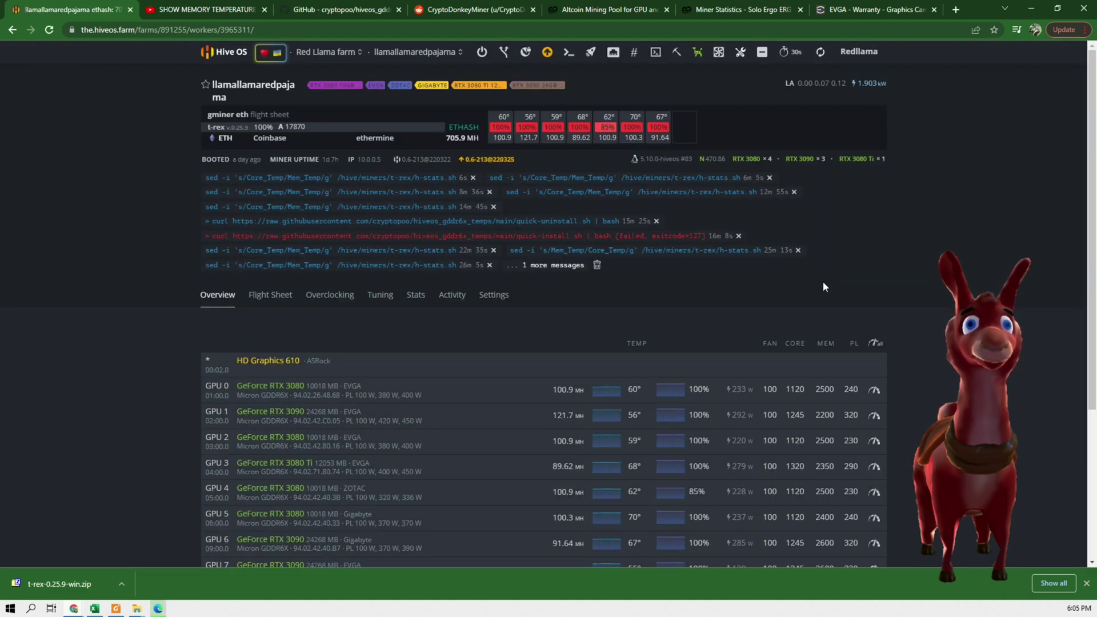
key("F5")
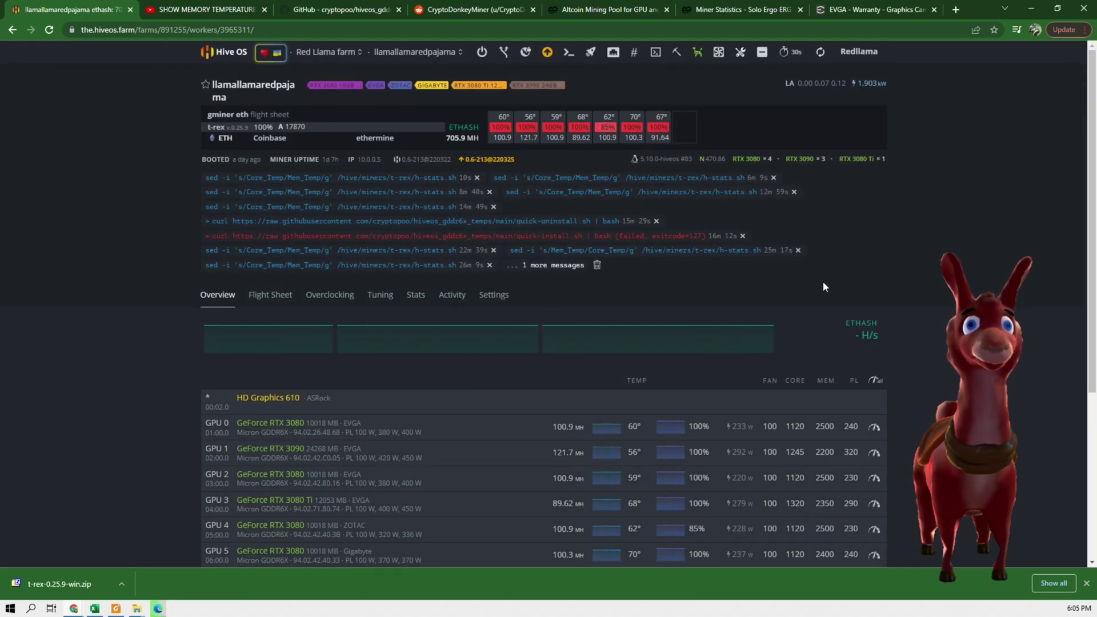
key("F5")
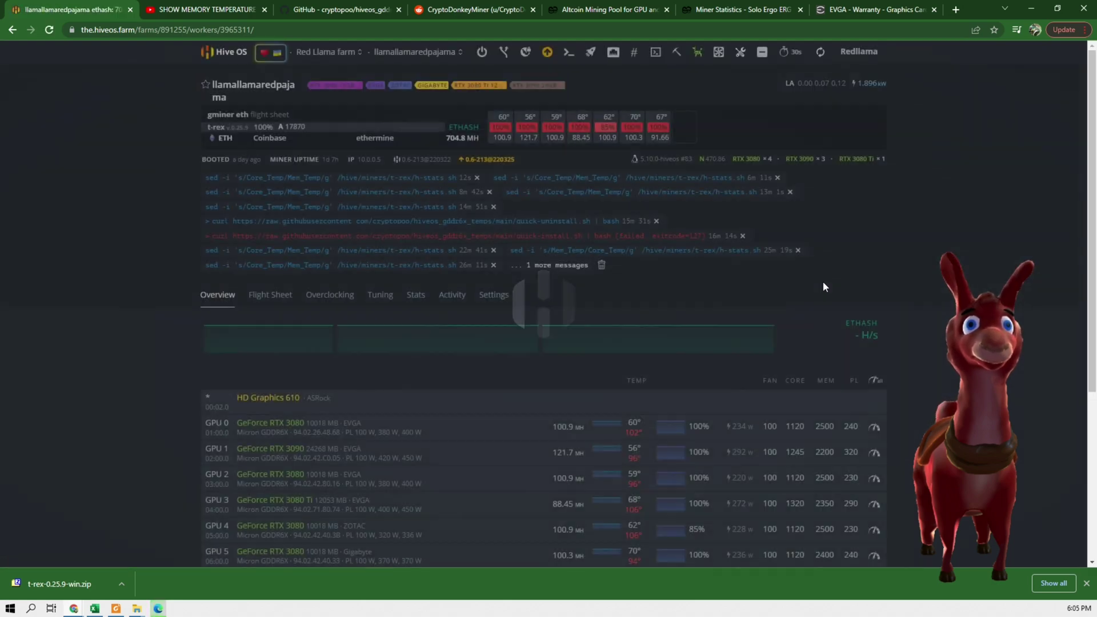
scroll(704, 346, "down", 2)
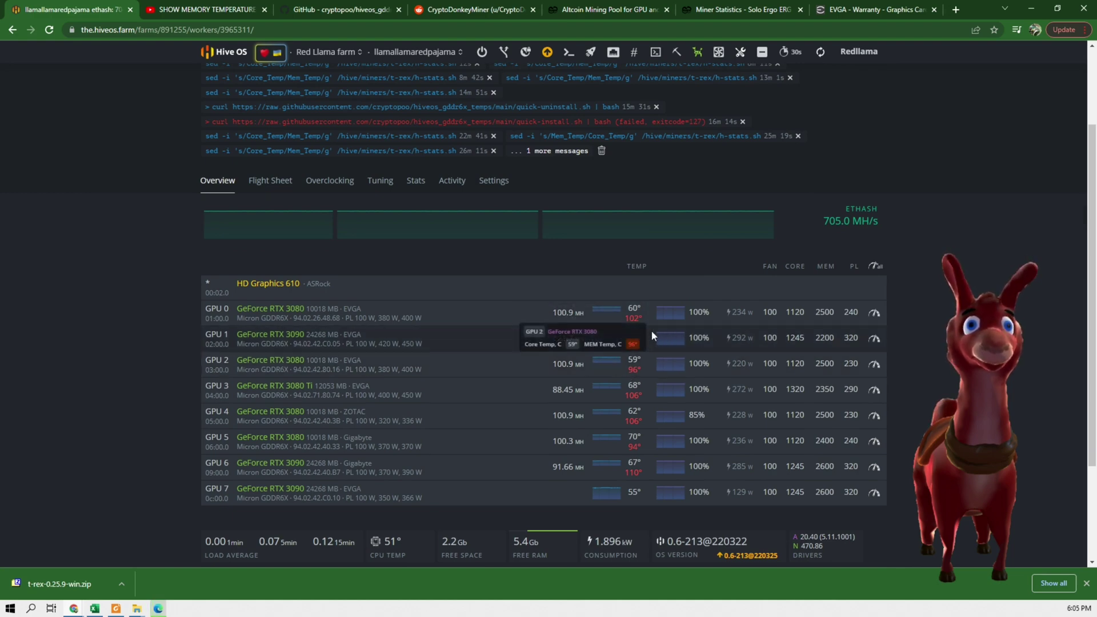
mouse_move(645, 363)
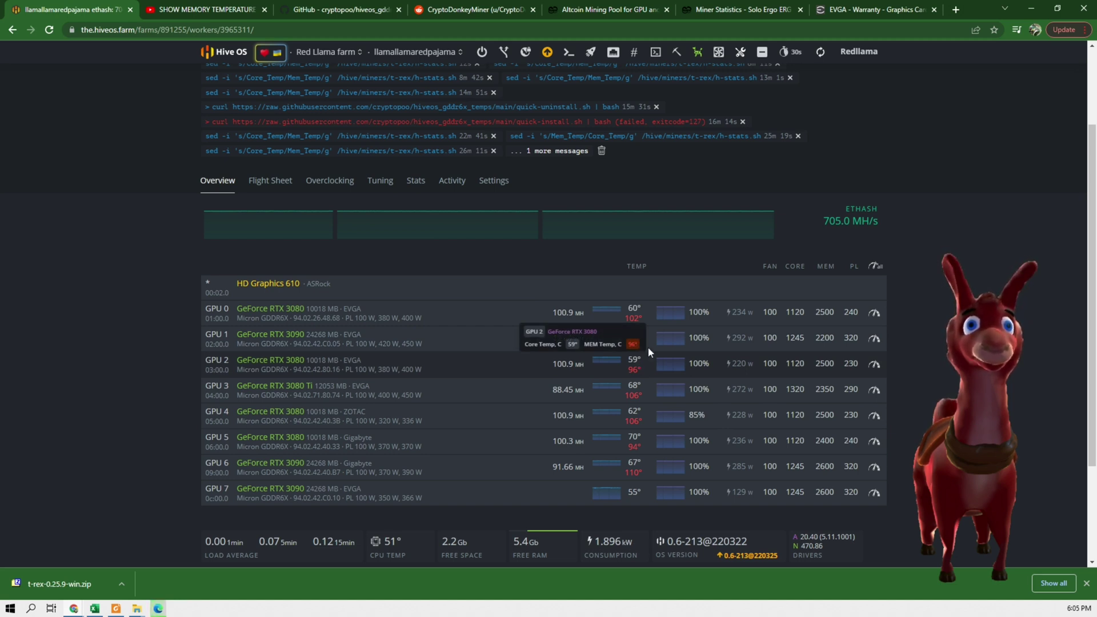
mouse_move(643, 325)
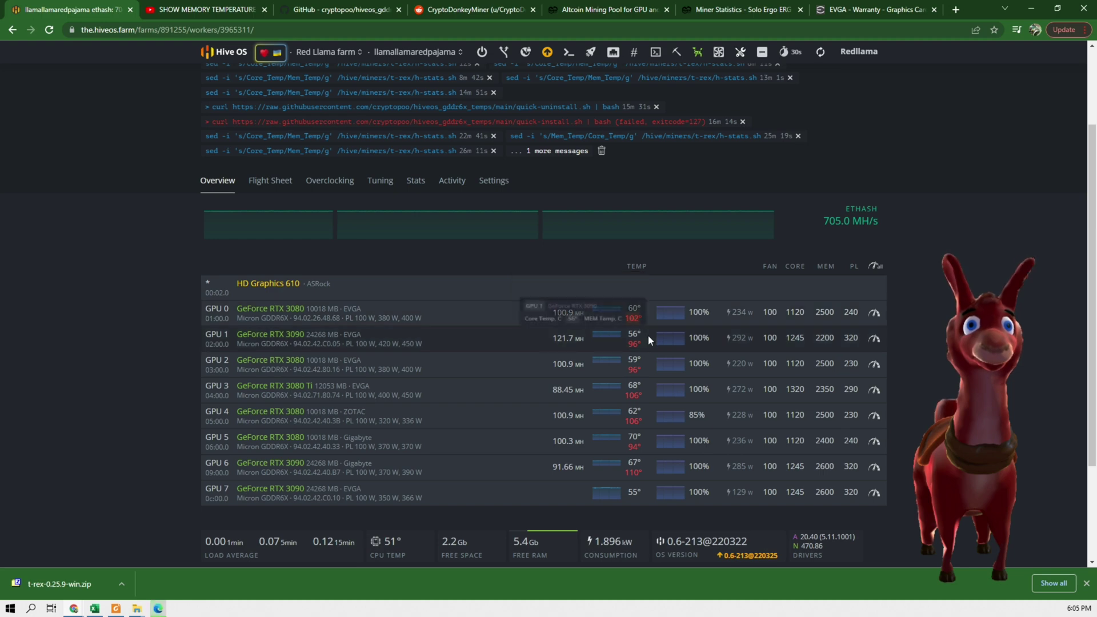
scroll(620, 350, "up", 2)
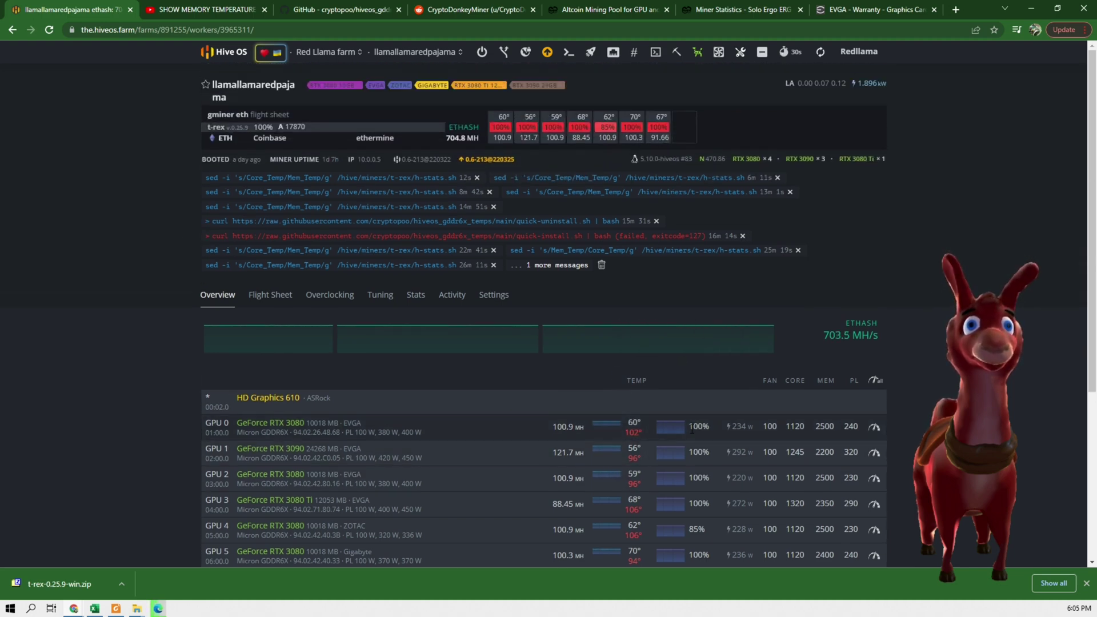
scroll(675, 182, "down", 3)
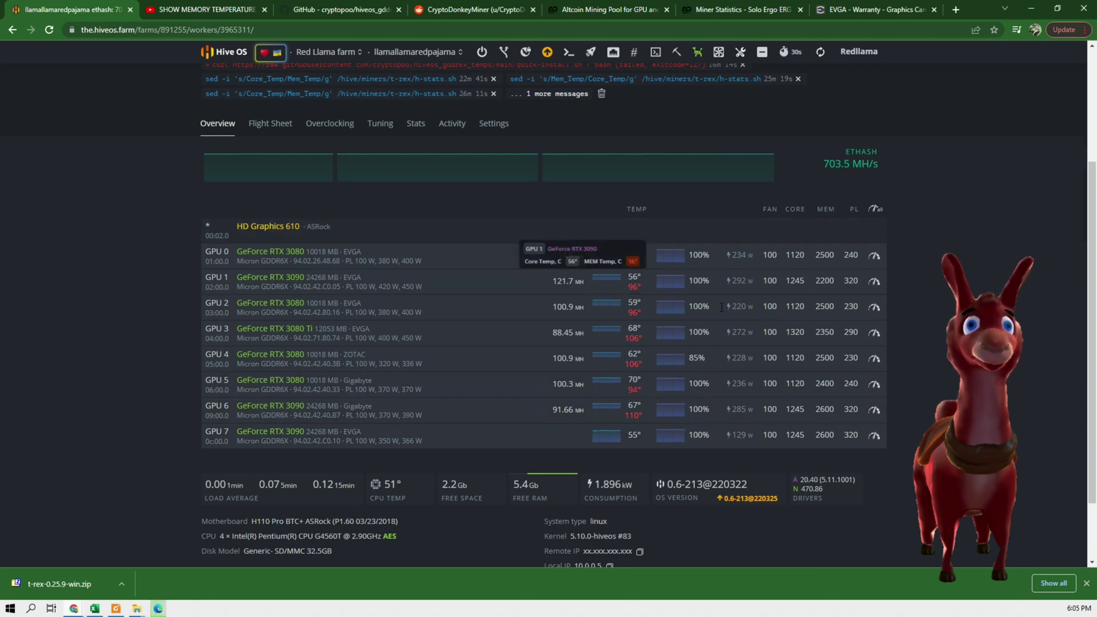
scroll(699, 355, "up", 2)
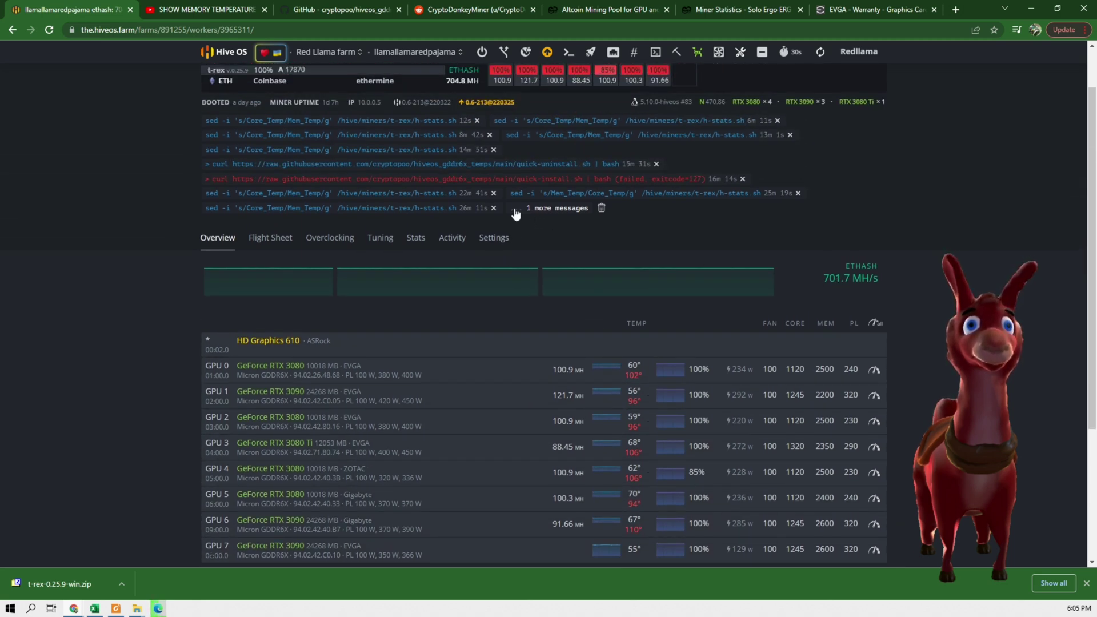
scroll(549, 220, "up", 1)
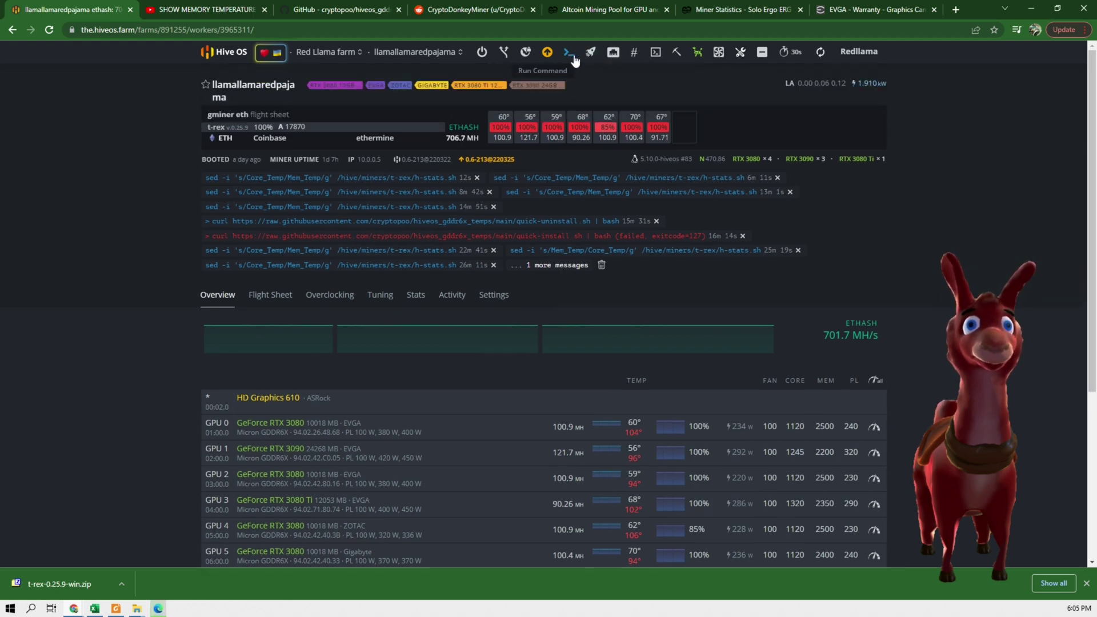
left_click(571, 59)
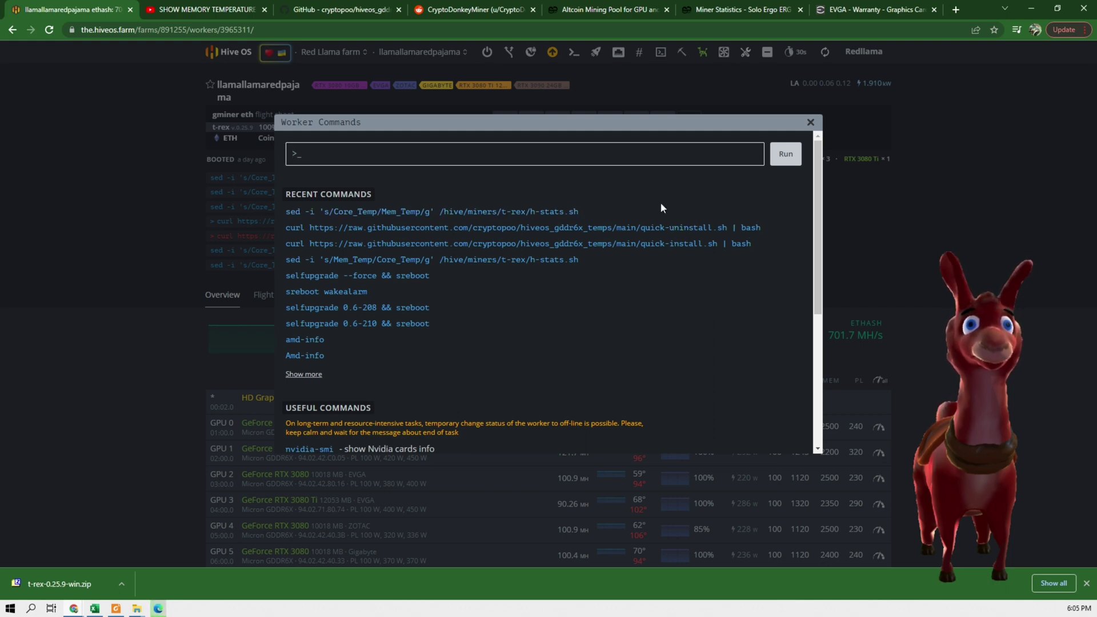
left_click(810, 122)
scroll(800, 229, "down", 1)
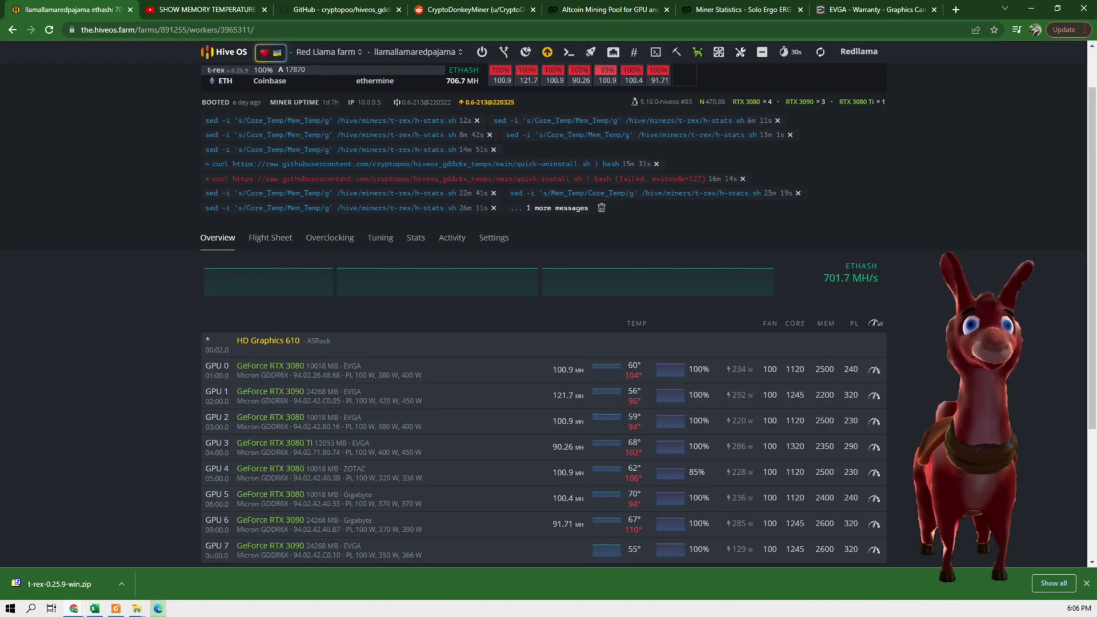